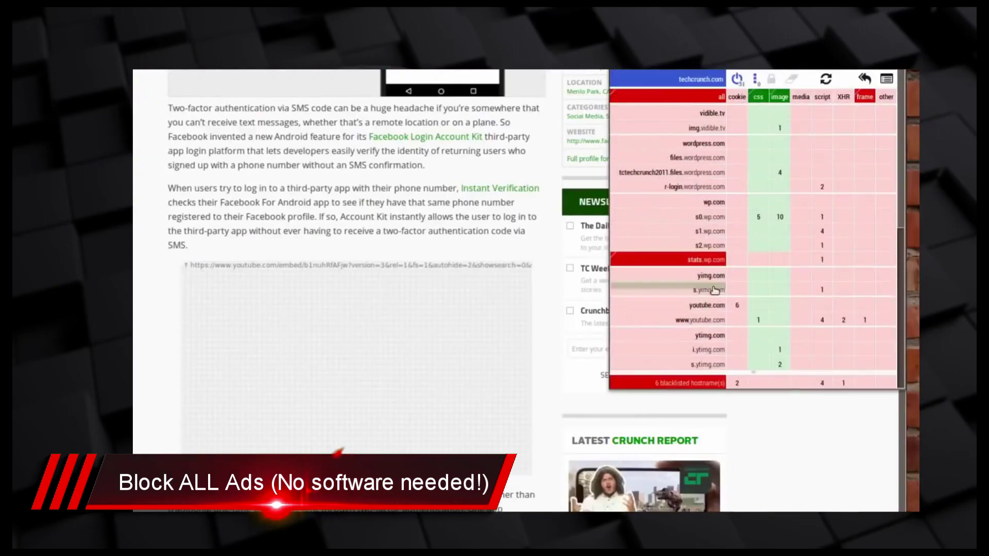
Allow requests from the s.yimg.com host and open the per-site request blocking panel
click(714, 290)
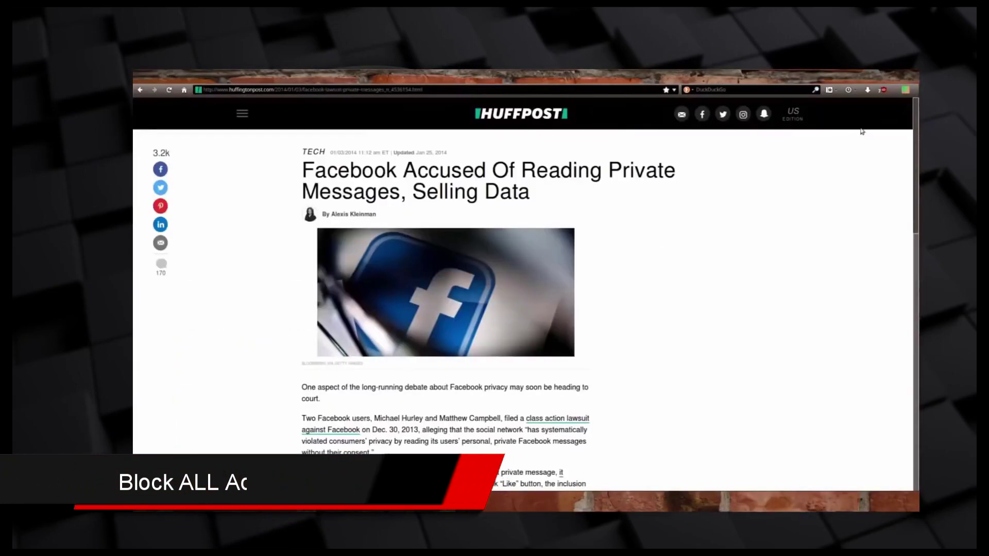
click(905, 90)
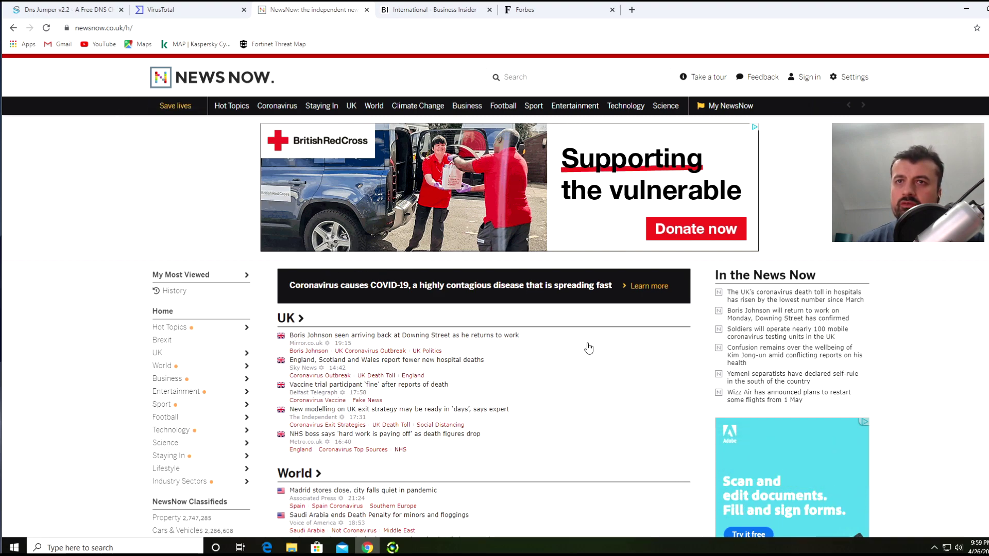
Scroll through the NewsNow page with its adverts still showing
scroll(795, 308, down, 4)
scroll(767, 320, down, 2)
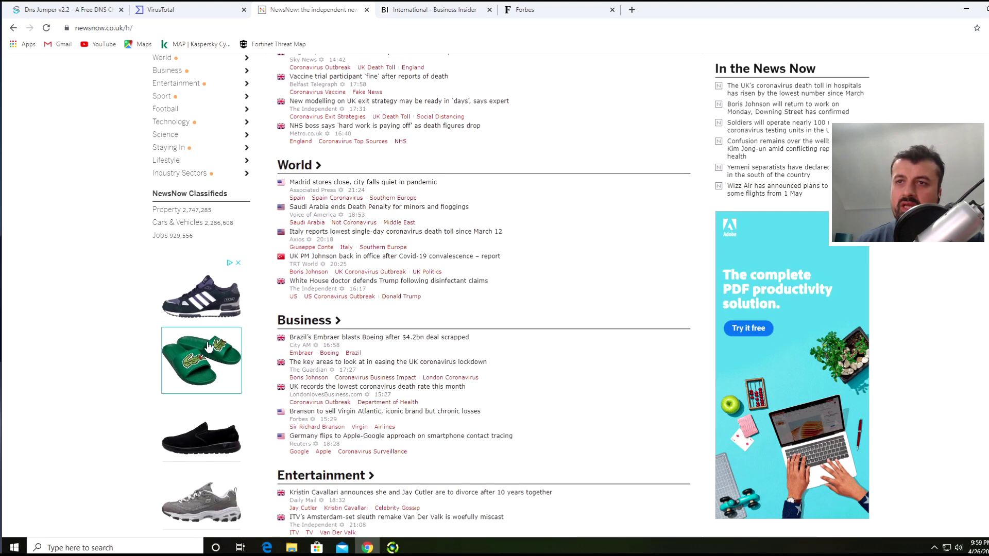
scroll(340, 320, up, 5)
Switch to Business Insider and scroll through its advert-laden page
click(400, 12)
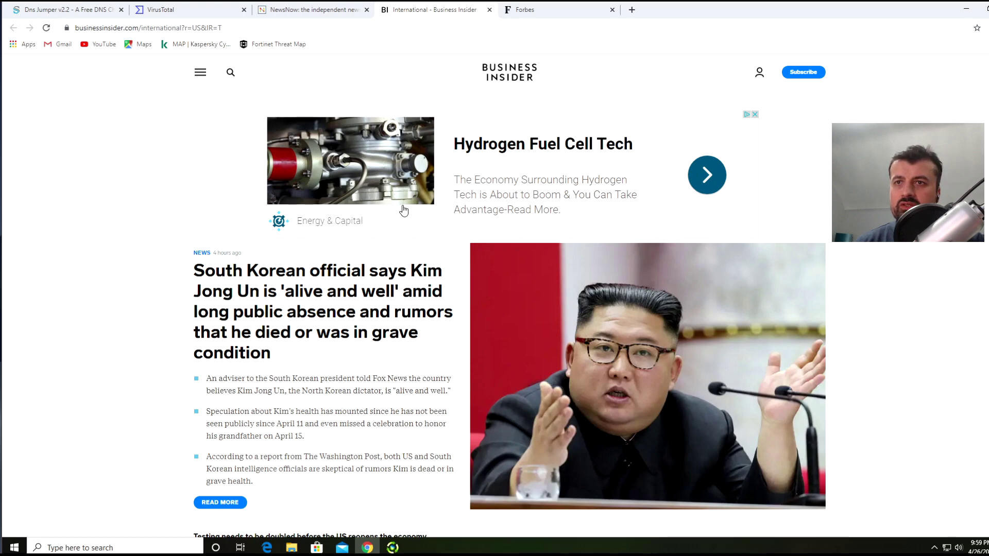
scroll(404, 211, down, 10)
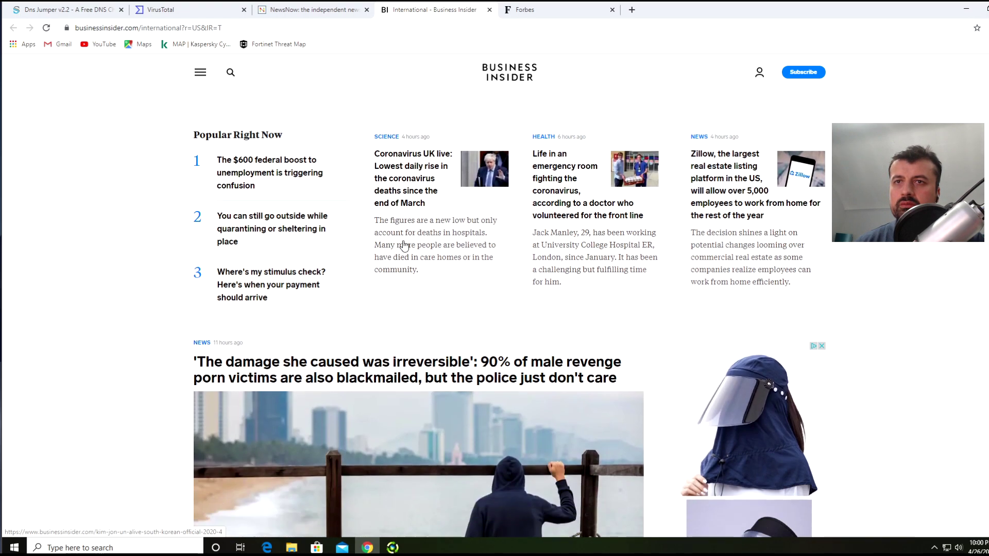
scroll(534, 258, down, 3)
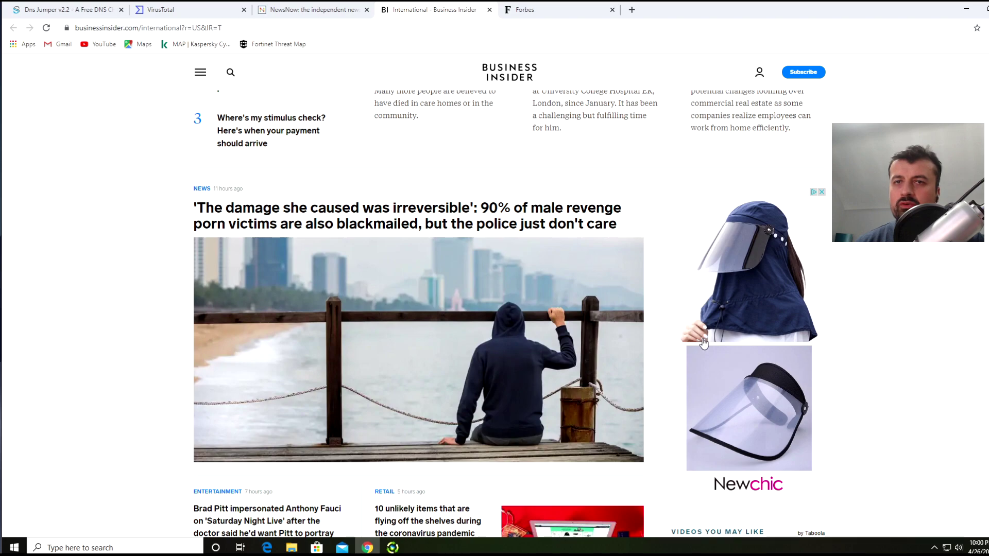
scroll(703, 343, down, 7)
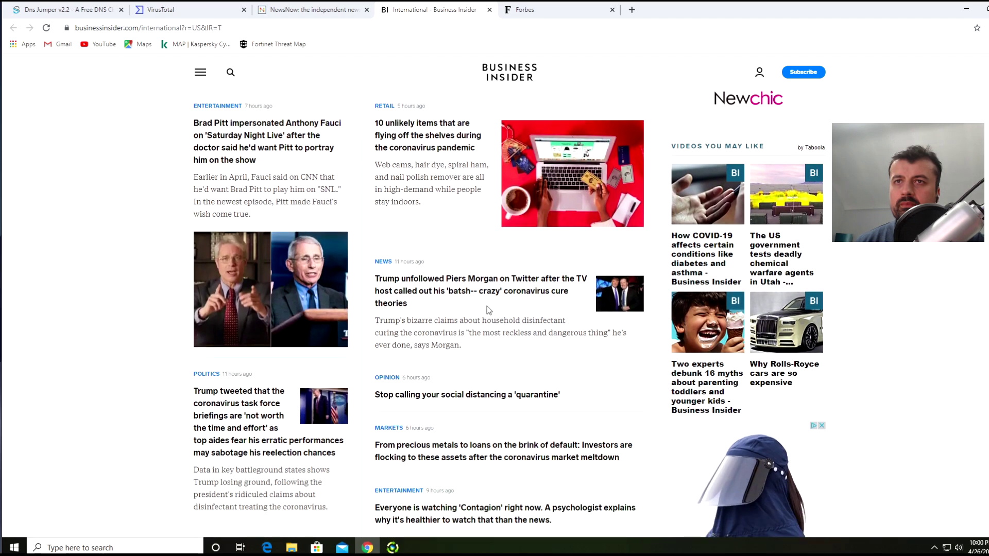
scroll(486, 306, down, 4)
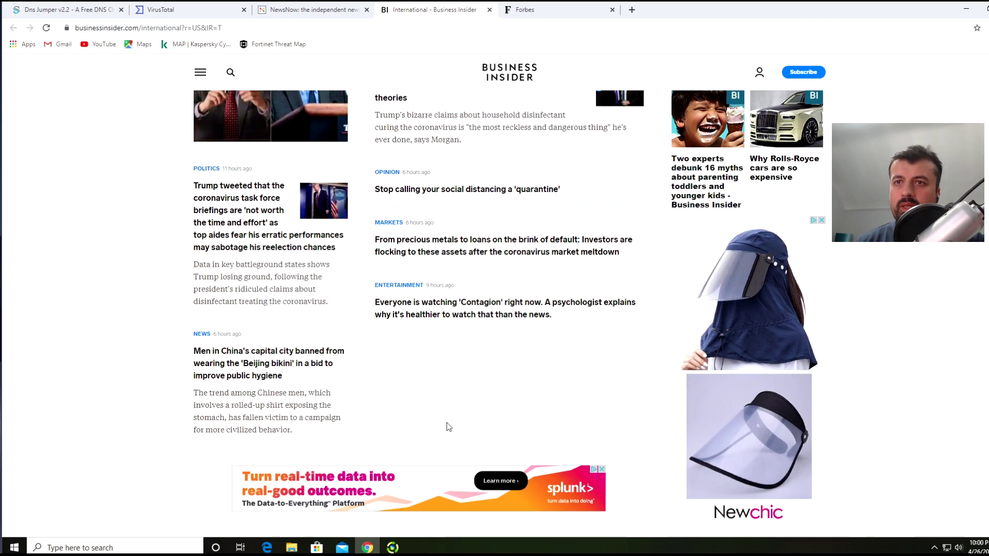
scroll(417, 479, up, 5)
Switch to the Forbes homepage and scroll down through it
click(525, 10)
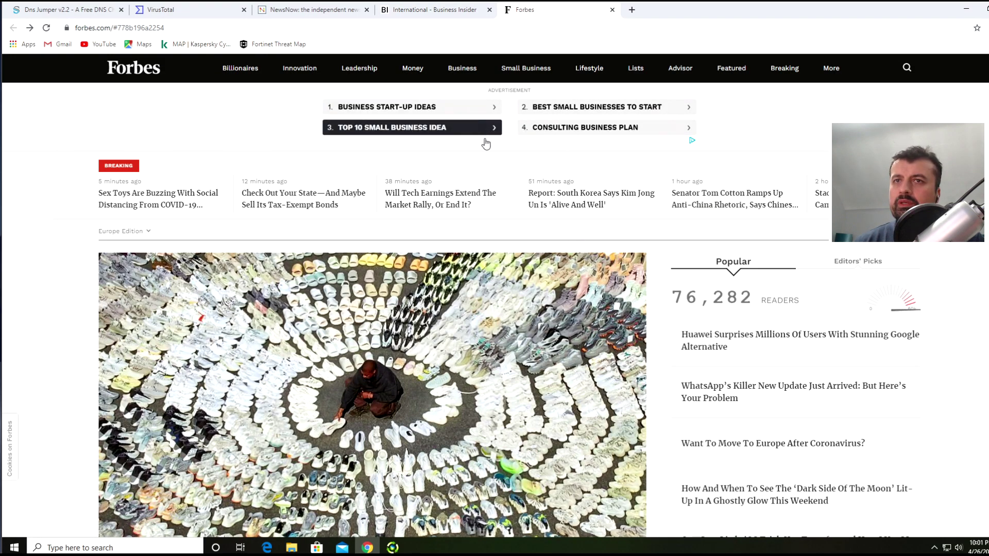
scroll(481, 226, down, 2)
scroll(482, 227, down, 15)
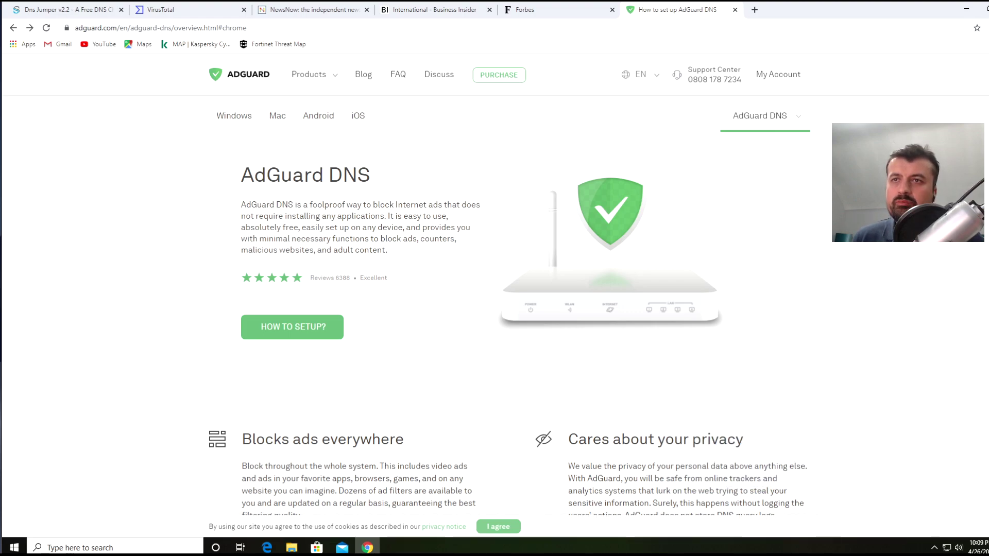
Scroll to the AdGuard DNS servers map, which reports AdGuard DNS isn't in use
scroll(419, 194, down, 5)
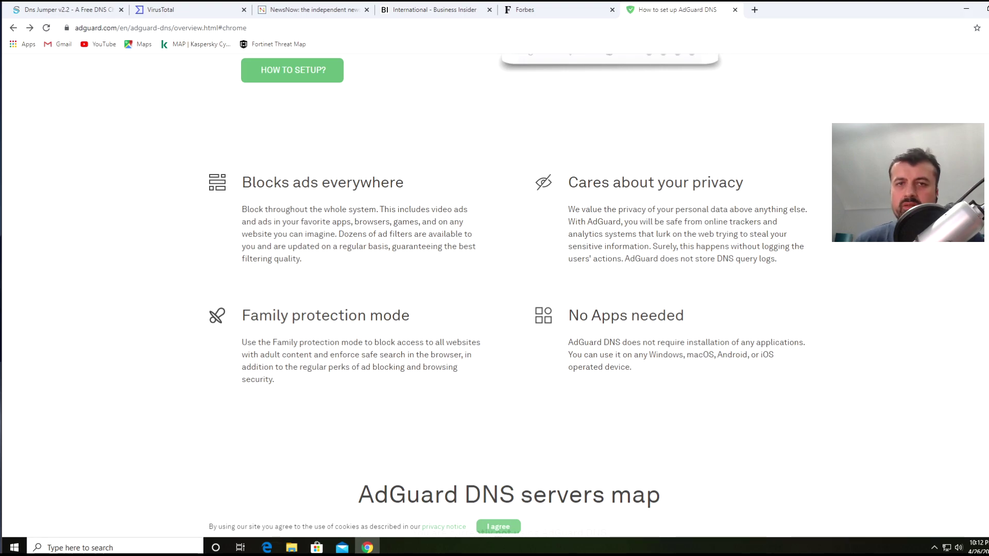
scroll(560, 335, down, 10)
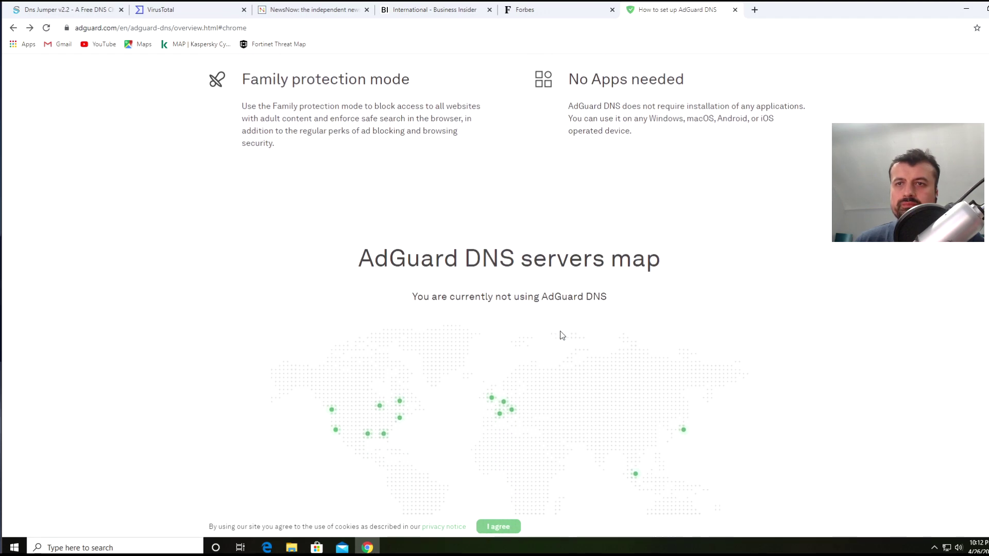
Zoom in and highlight Default IPv4 176.103.130.130/131 and the first Family protection address
key(ctrl+plus)
key(ctrl+plus)
key(ctrl+plus)
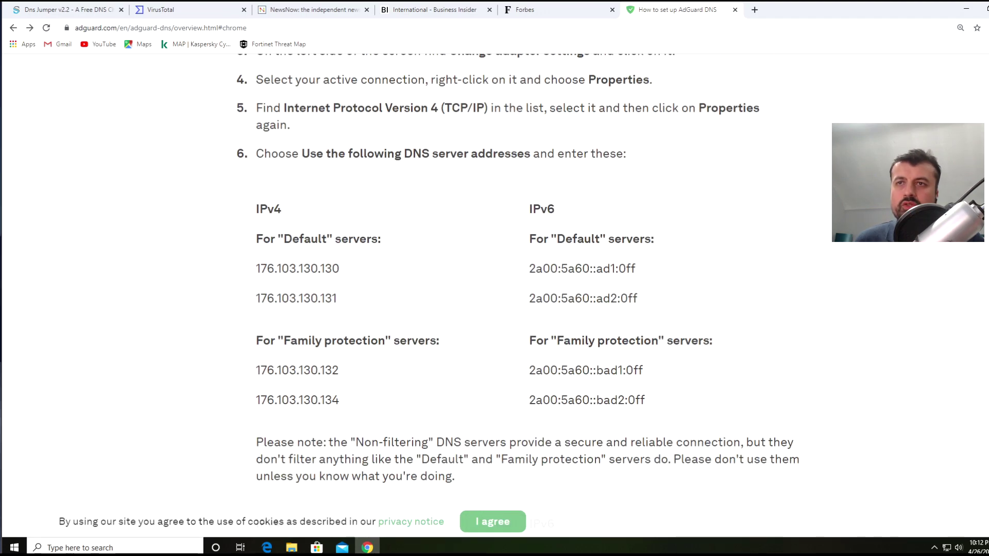
drag(340, 268, 256, 268)
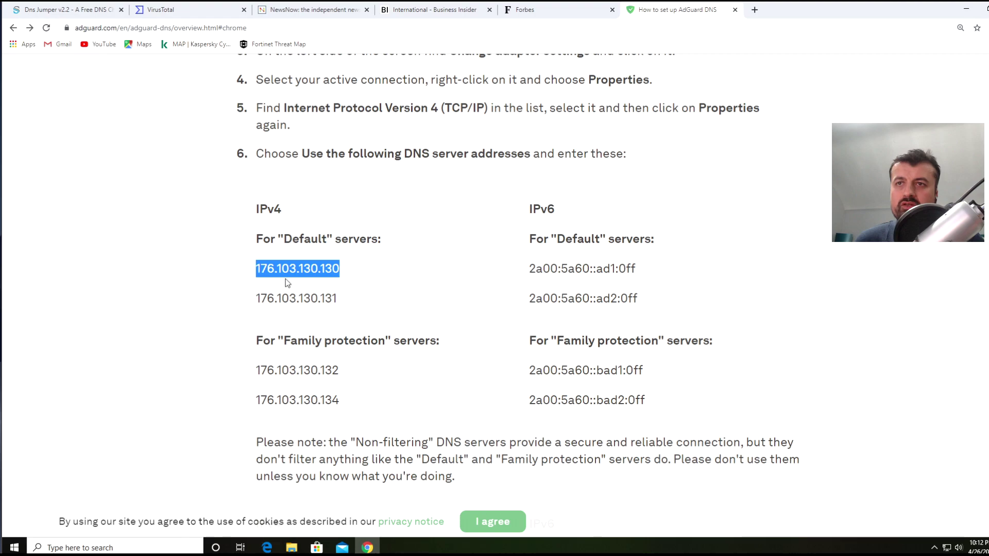
drag(340, 299, 256, 299)
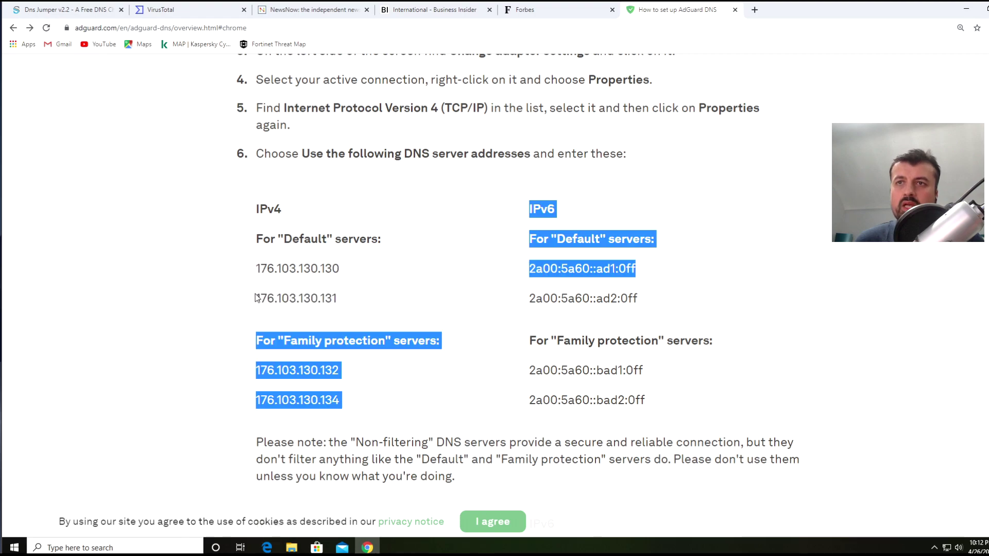
click(256, 298)
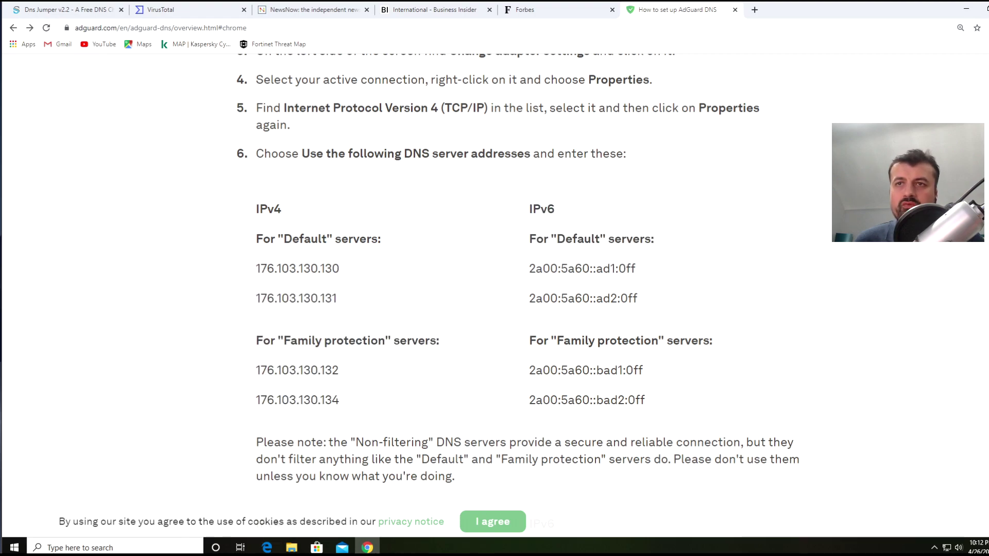
drag(339, 371, 274, 370)
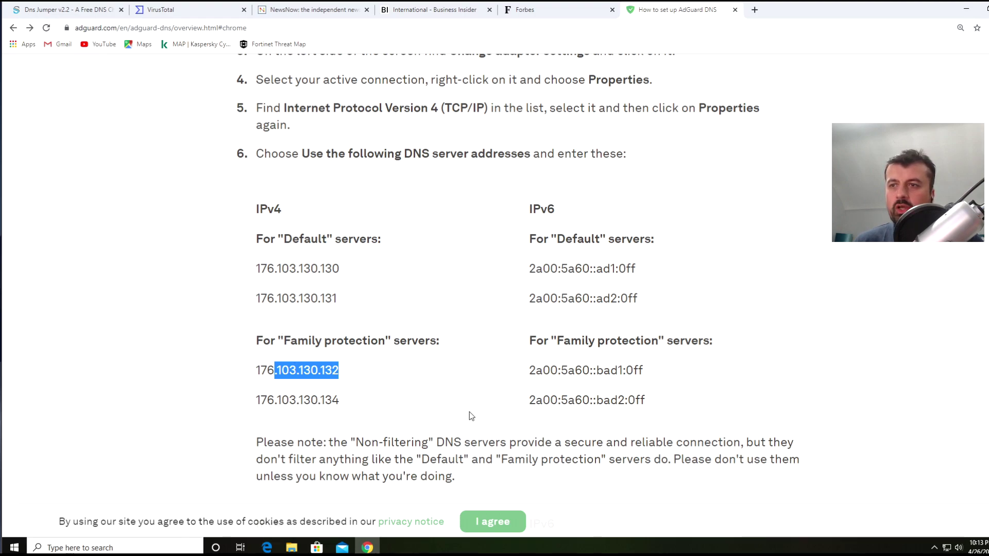
Open Ethernet0's IPv4 properties via Network and Sharing Center and choose manual DNS servers
right_click(946, 550)
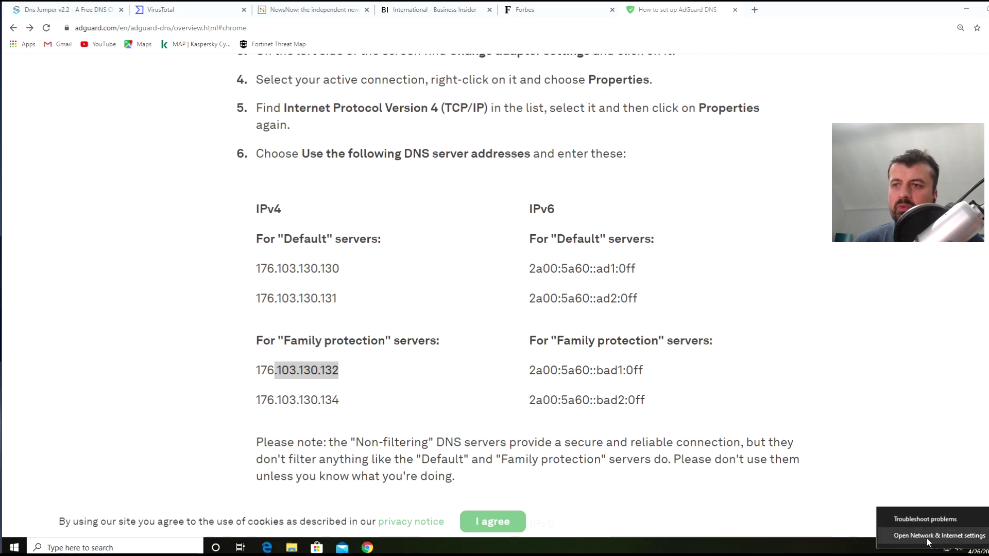
click(927, 537)
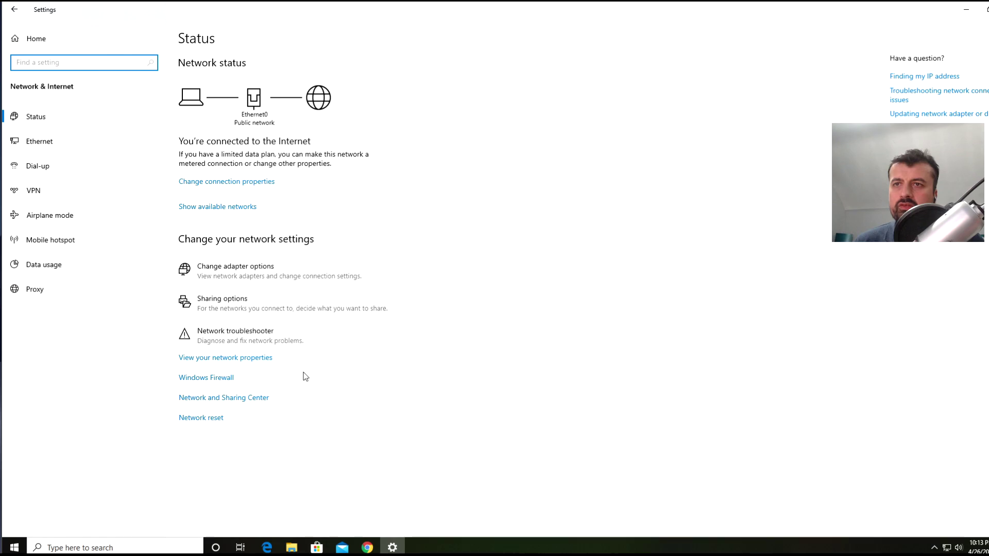
click(255, 399)
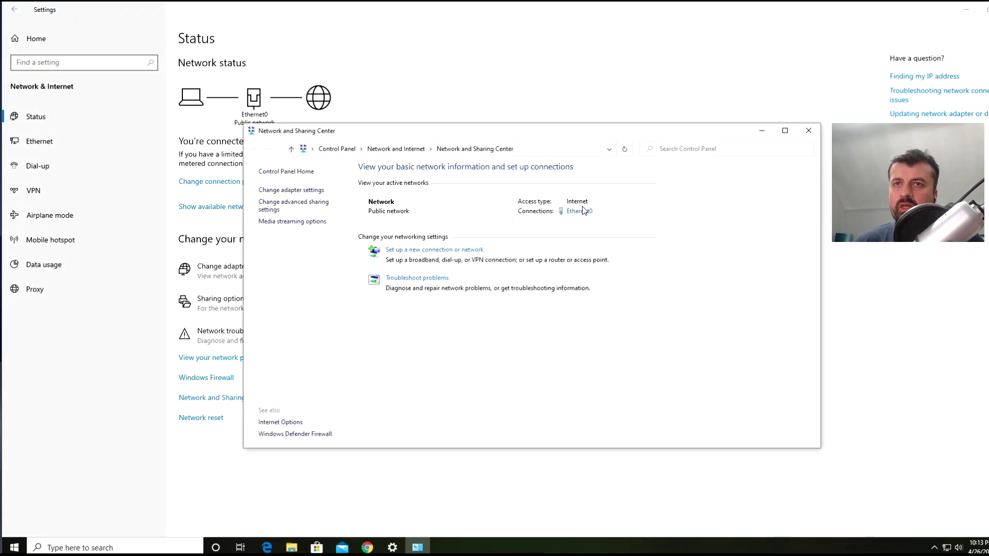
click(581, 212)
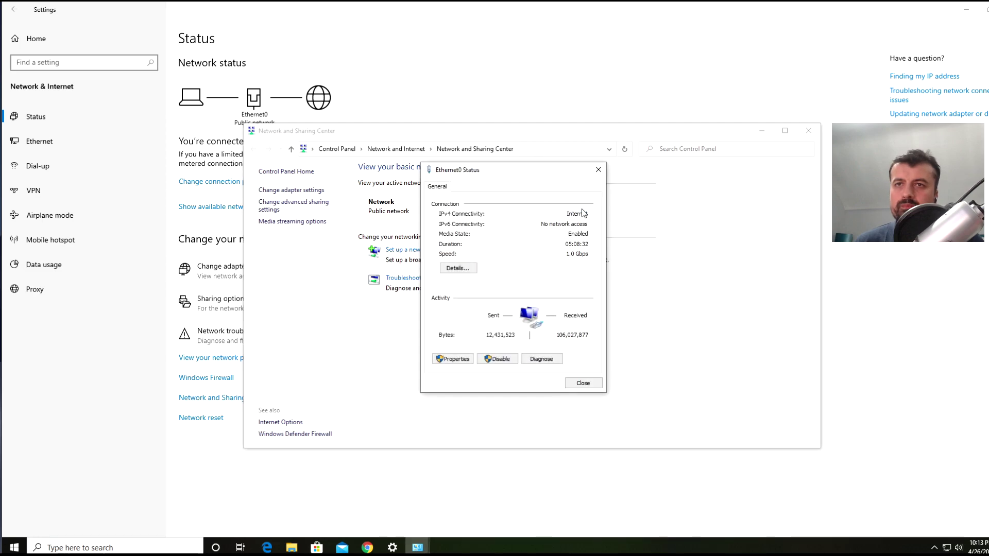
click(453, 359)
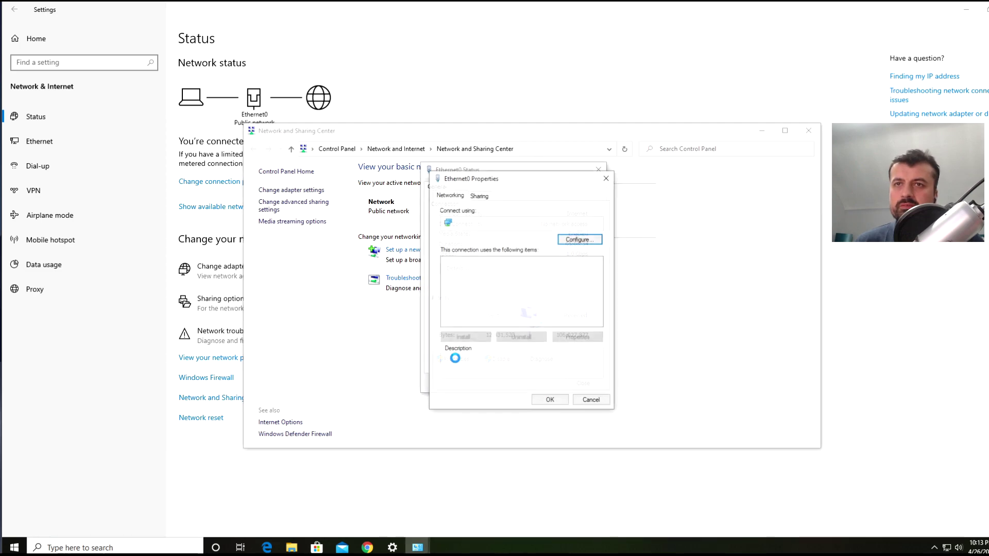
double_click(494, 287)
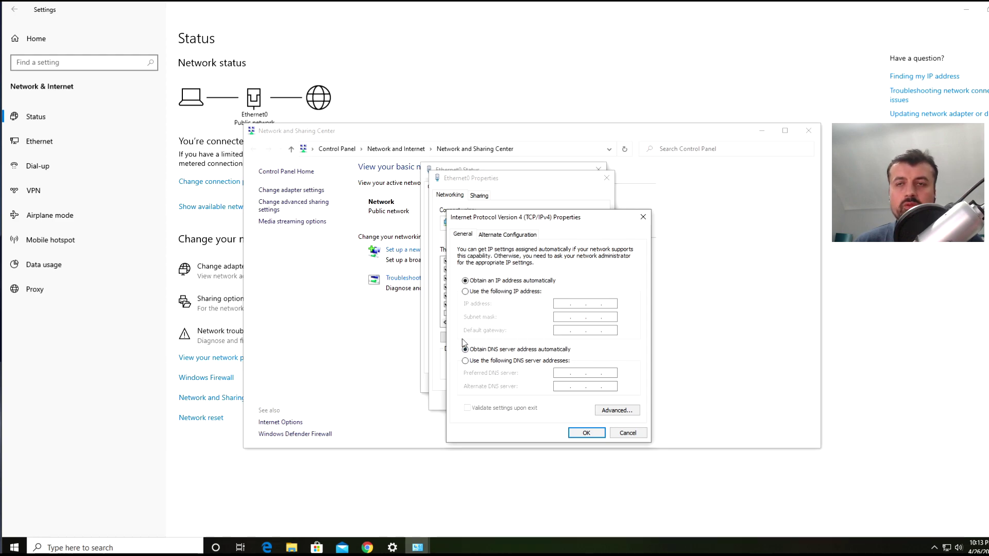
click(465, 360)
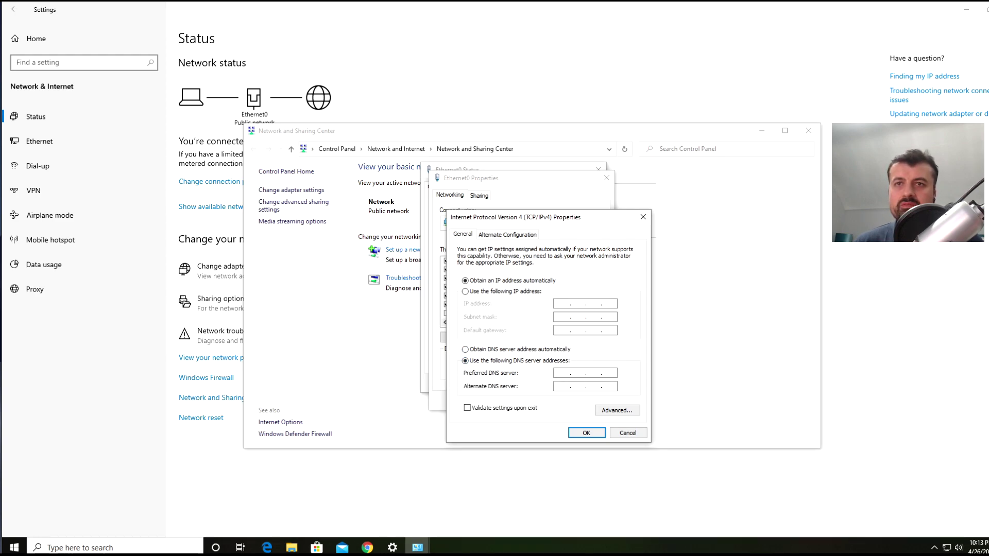
Copy 176.103.130.130 from the AdGuard page into the Preferred DNS server field
click(368, 547)
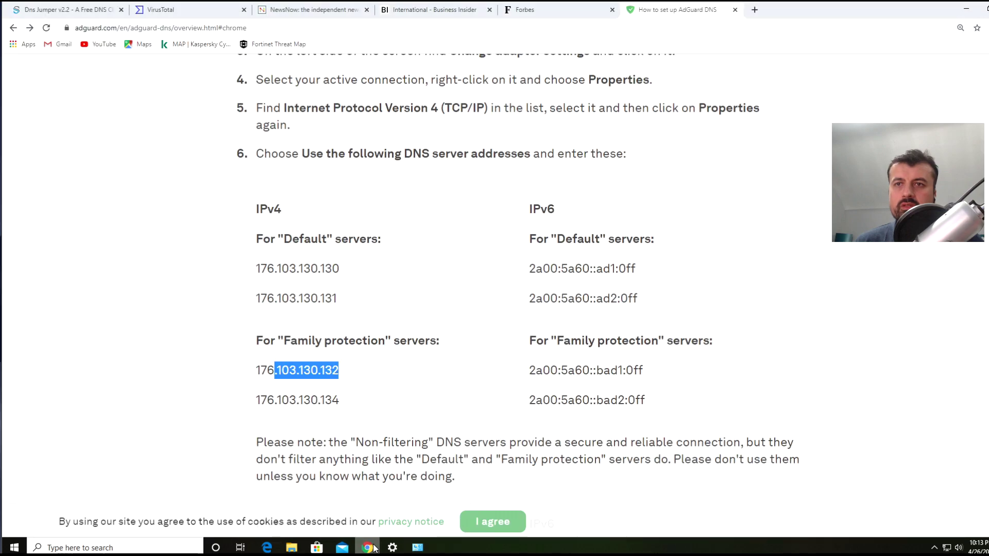
click(310, 382)
drag(341, 269, 256, 268)
key(ctrl+c)
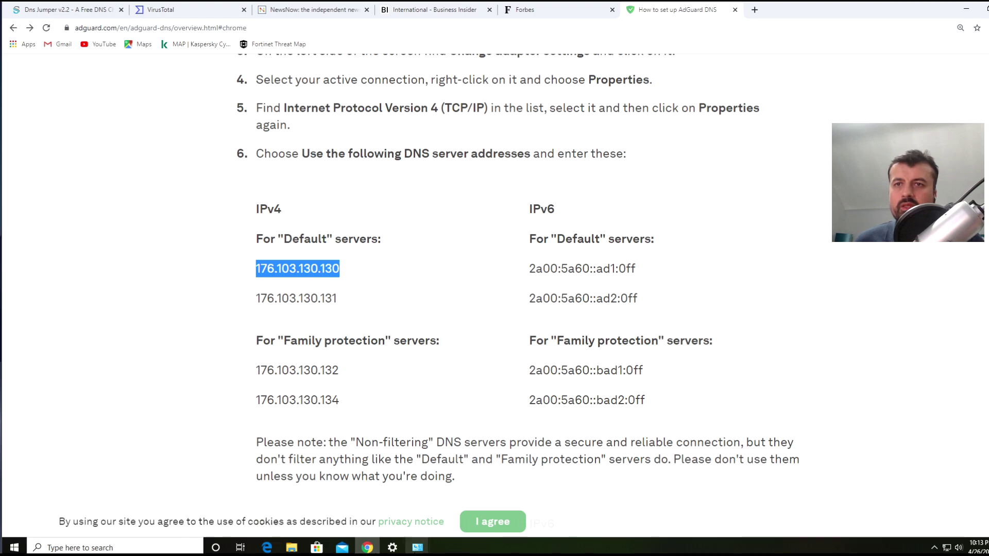
click(417, 547)
click(465, 523)
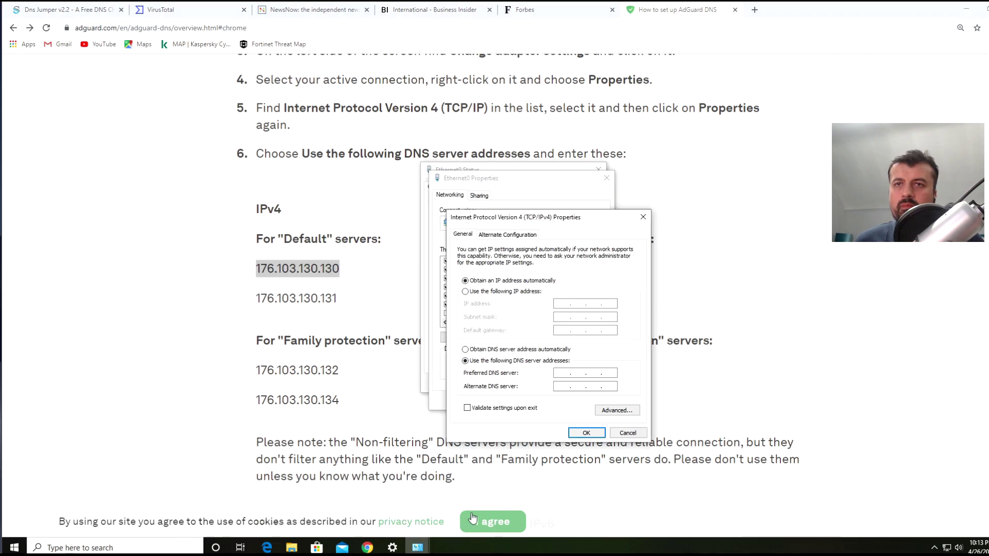
key(ctrl+v)
Copy 176.103.130.131 from the page into the Alternate DNS server field
click(340, 302)
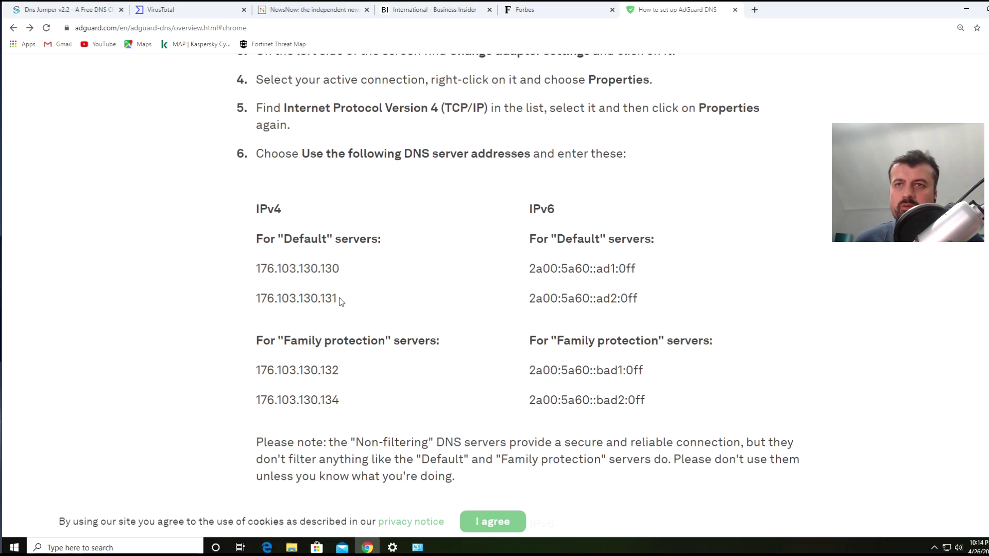
drag(338, 299, 256, 299)
key(ctrl+c)
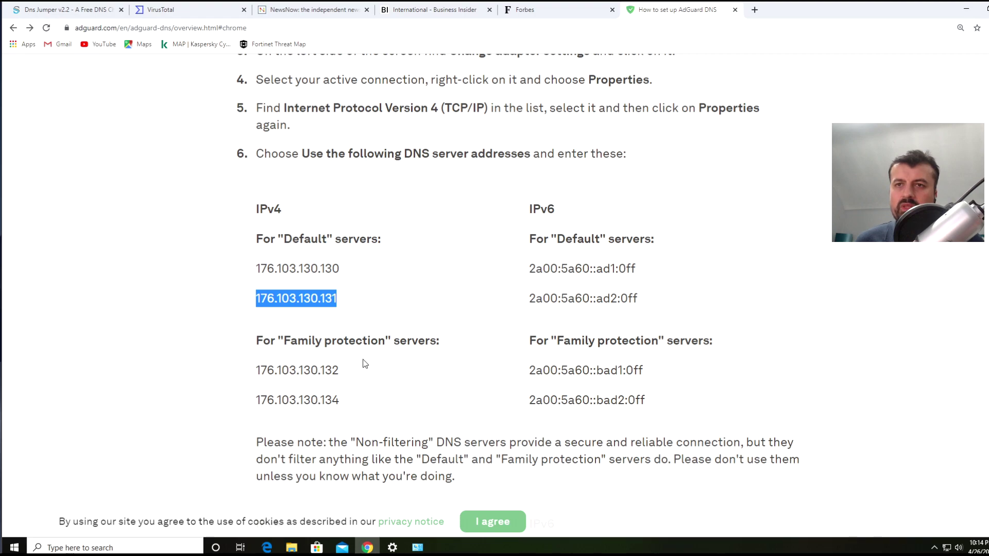
mouse_move(415, 550)
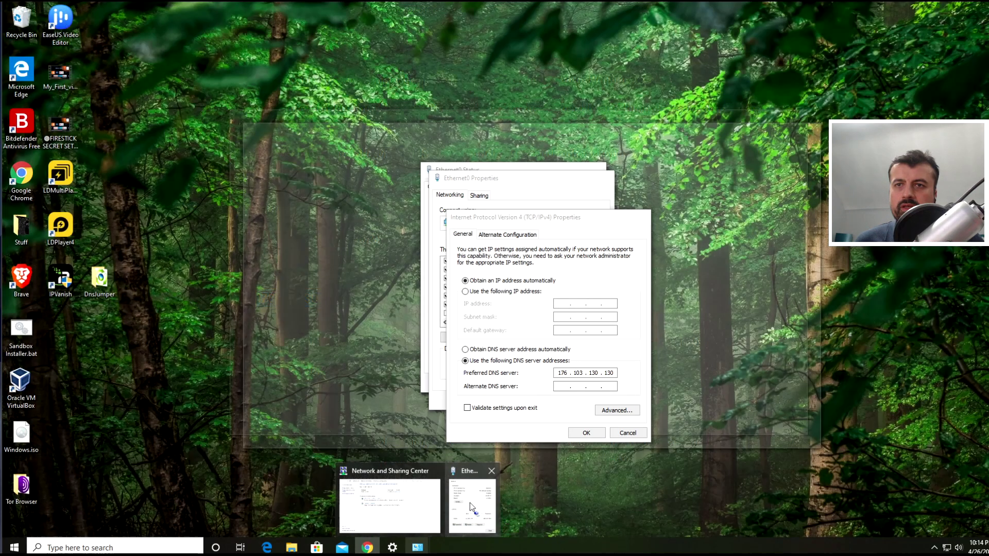
click(469, 503)
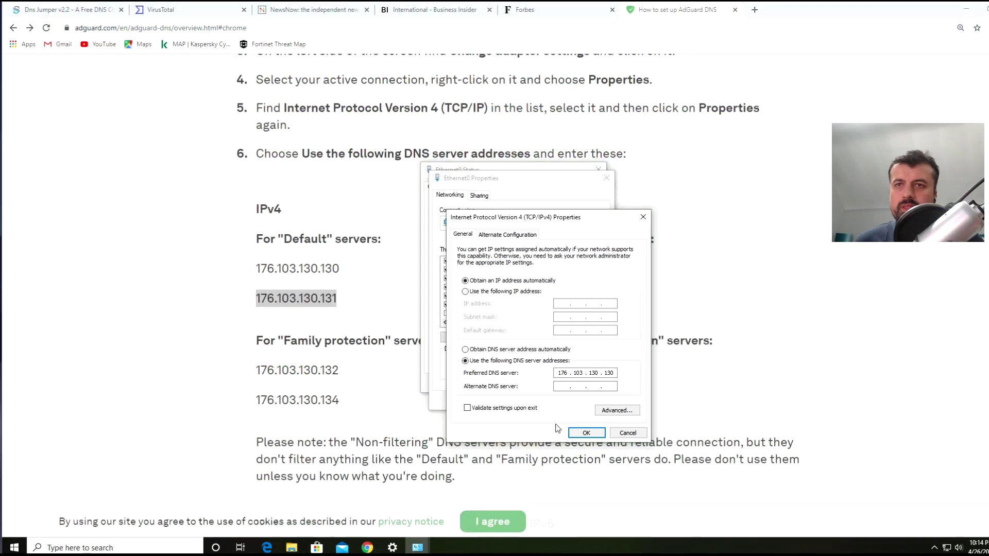
click(558, 386)
key(ctrl+v)
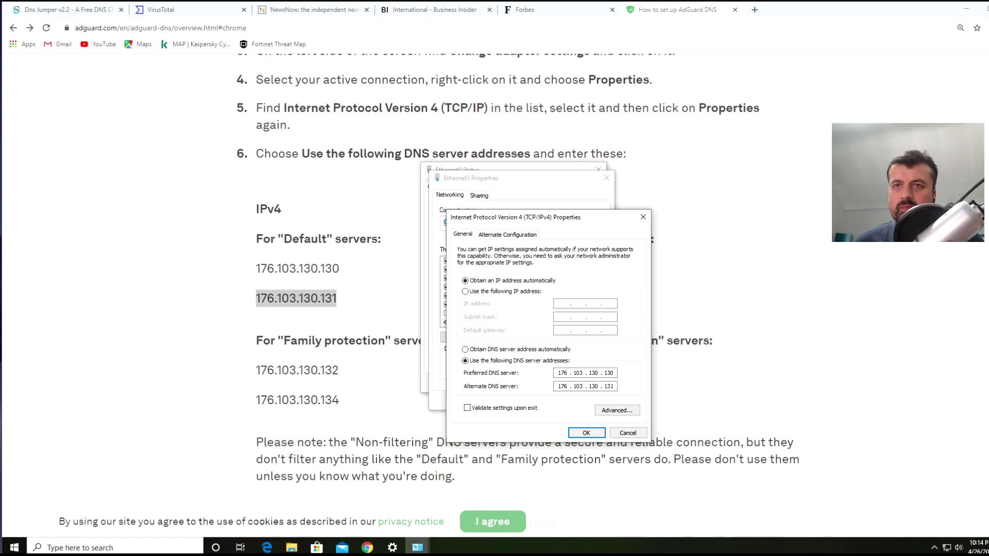
Confirm both Properties dialogs with OK and close the Ethernet0 Status window
click(585, 433)
click(551, 400)
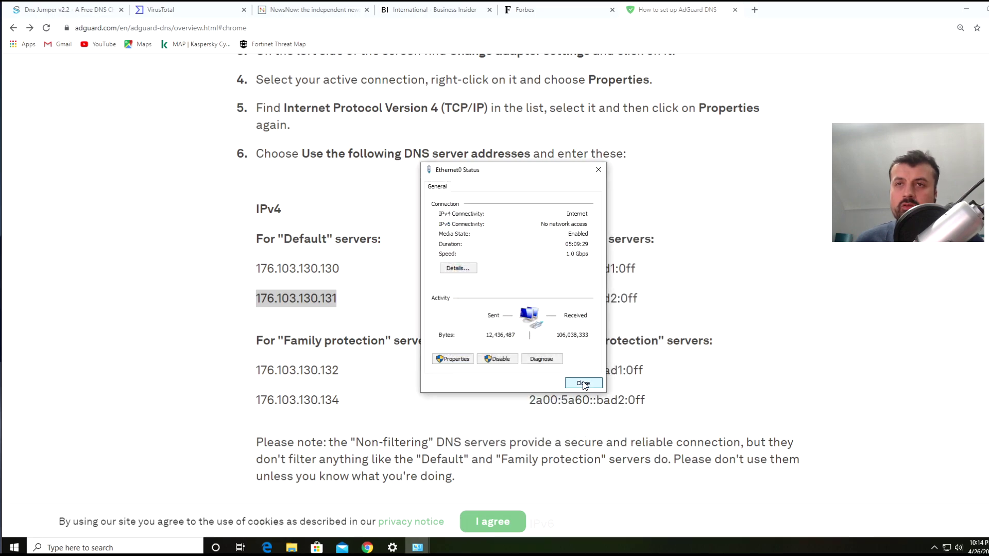
click(583, 384)
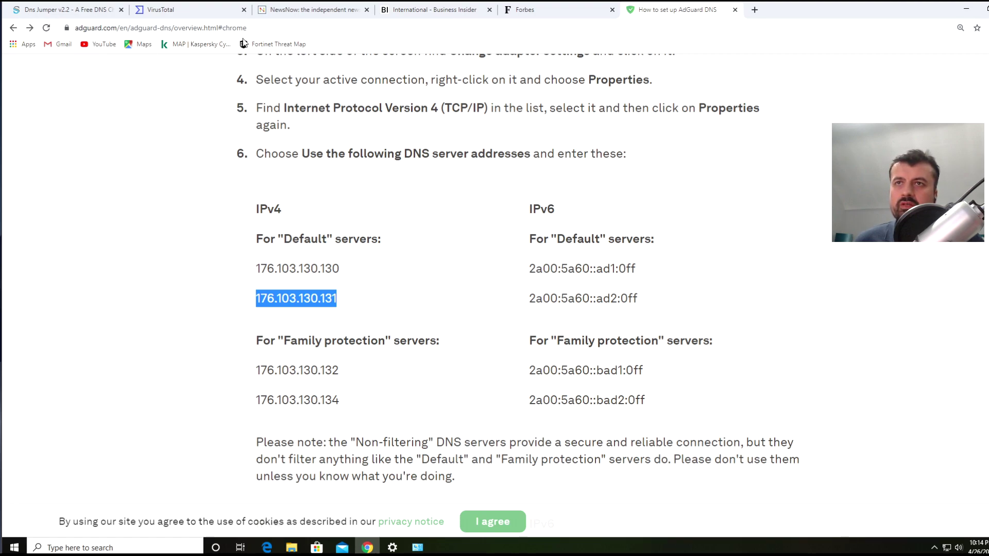
Reload NewsNow and scroll through it to confirm the top banner advert is gone
click(268, 13)
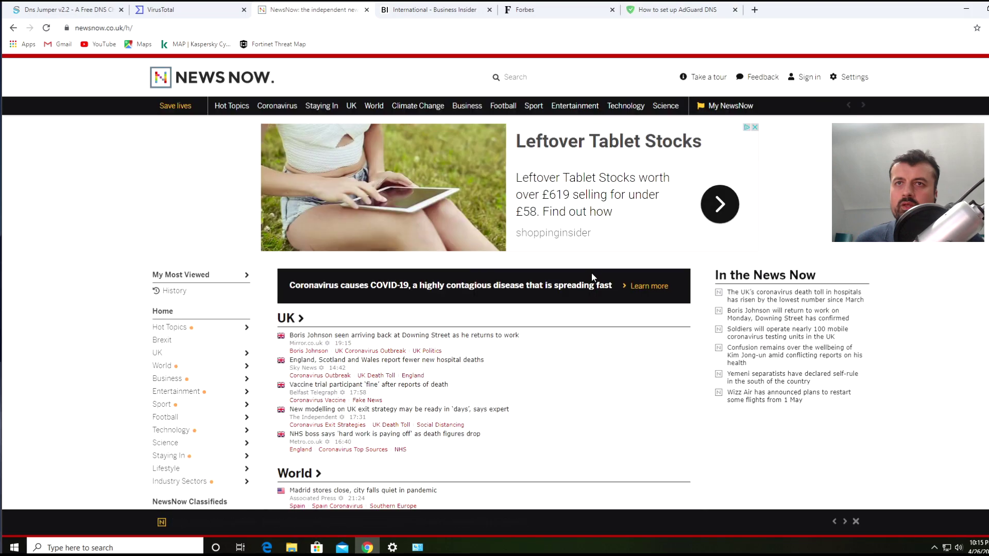
click(47, 31)
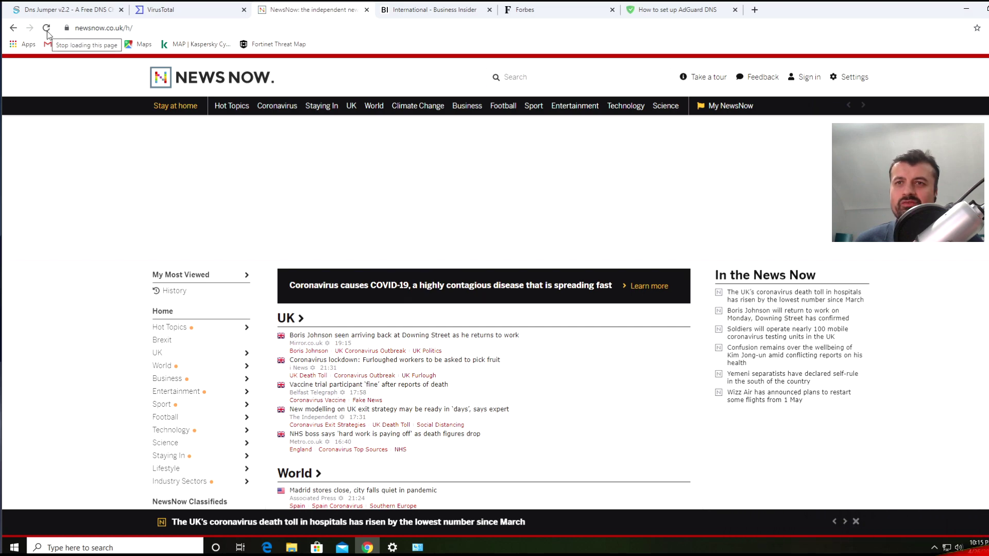
scroll(447, 196, down, 2)
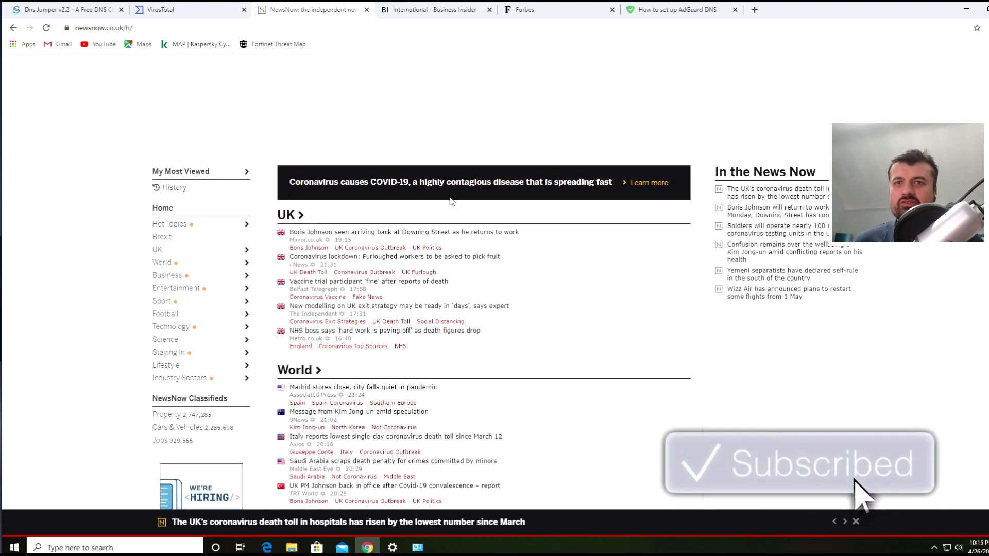
scroll(450, 201, down, 4)
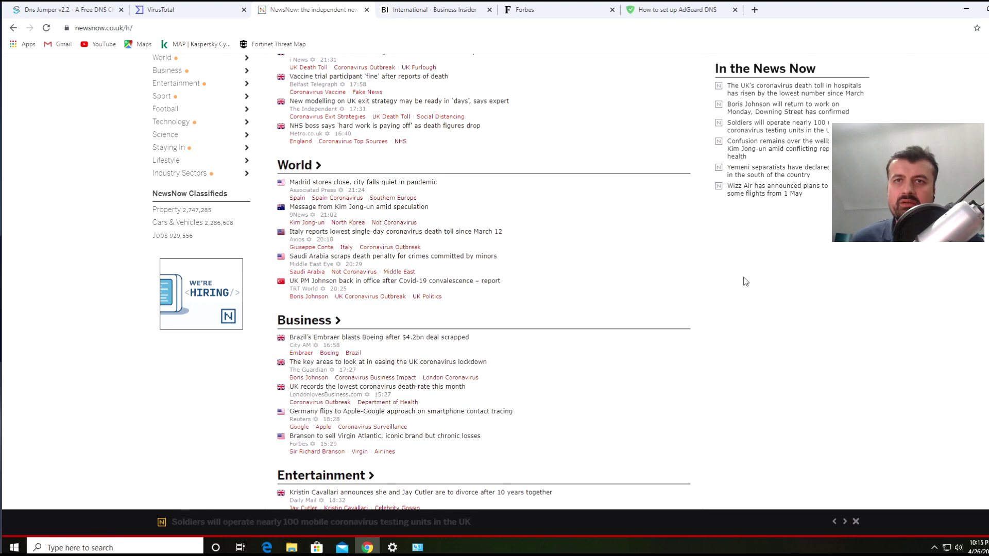
scroll(764, 343, down, 2)
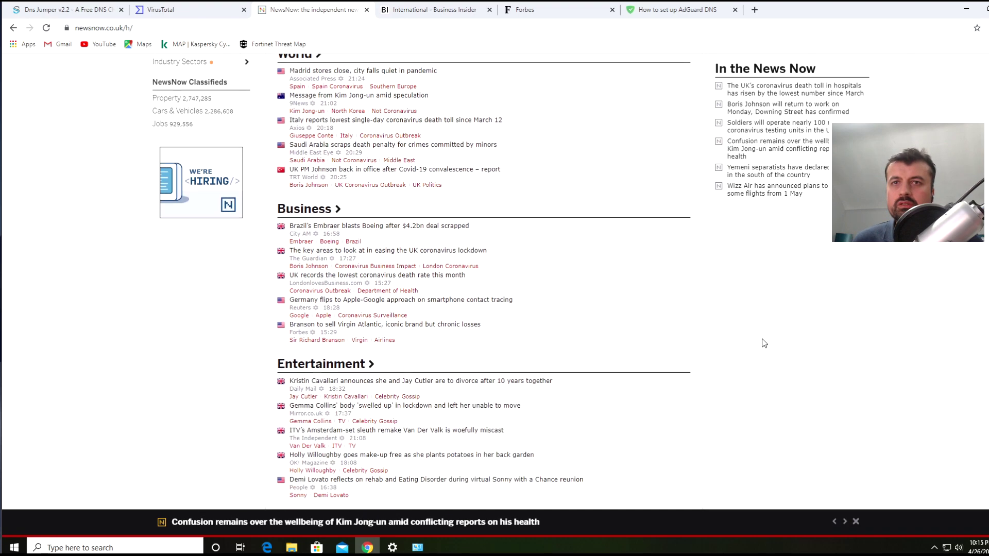
scroll(763, 342, down, 4)
scroll(763, 343, up, 9)
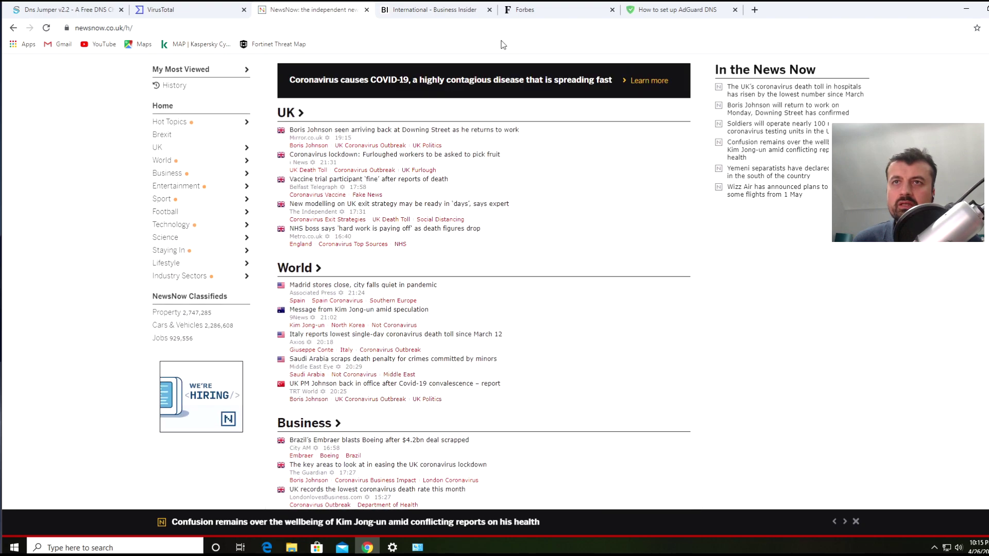
Reload Business Insider from the top and check the Hydrogen Fuel Cell Tech advert is gone
click(441, 11)
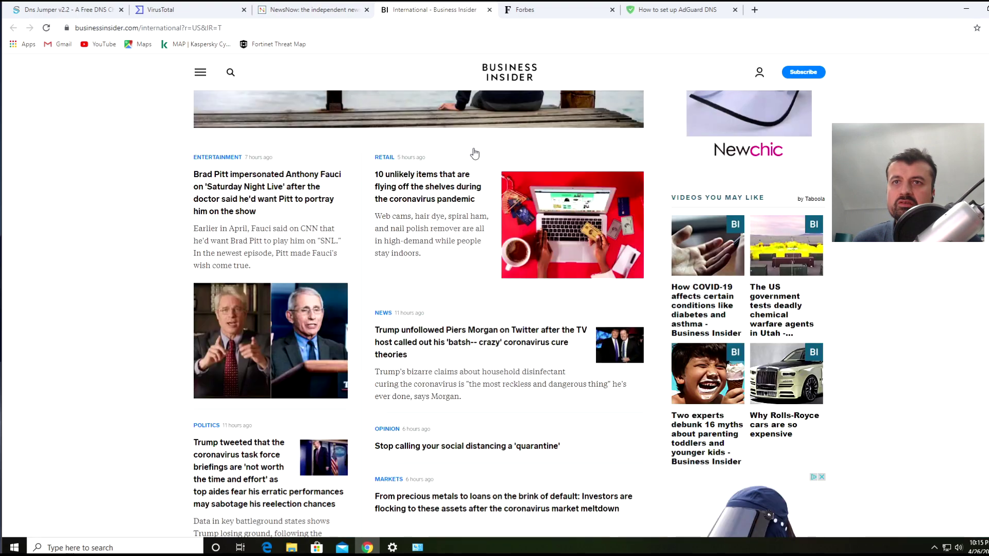
scroll(518, 250, up, 6)
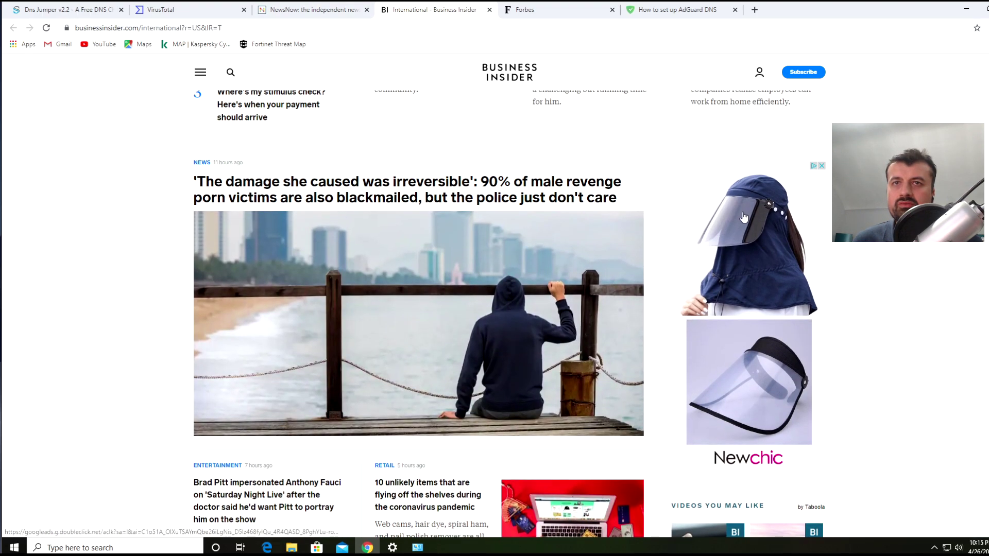
scroll(744, 217, up, 15)
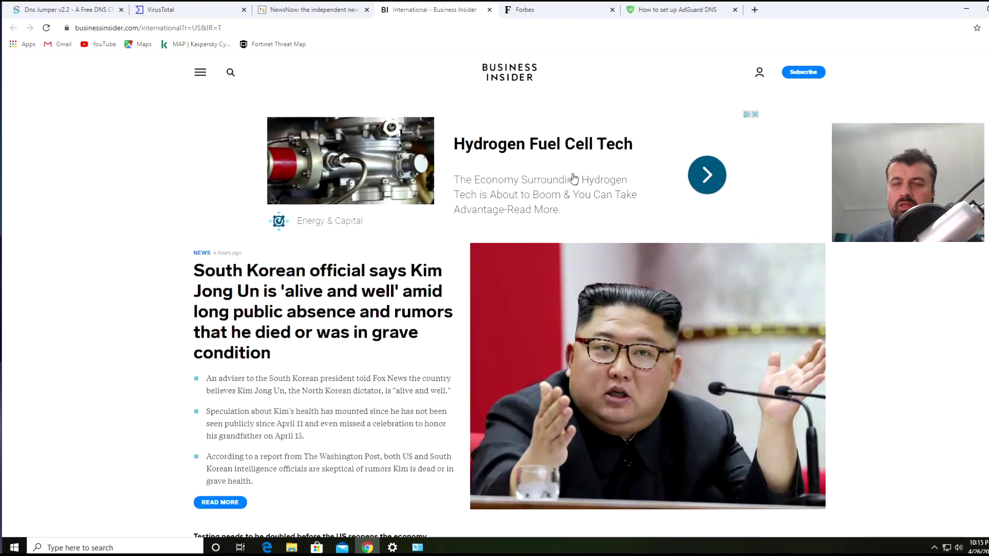
click(46, 29)
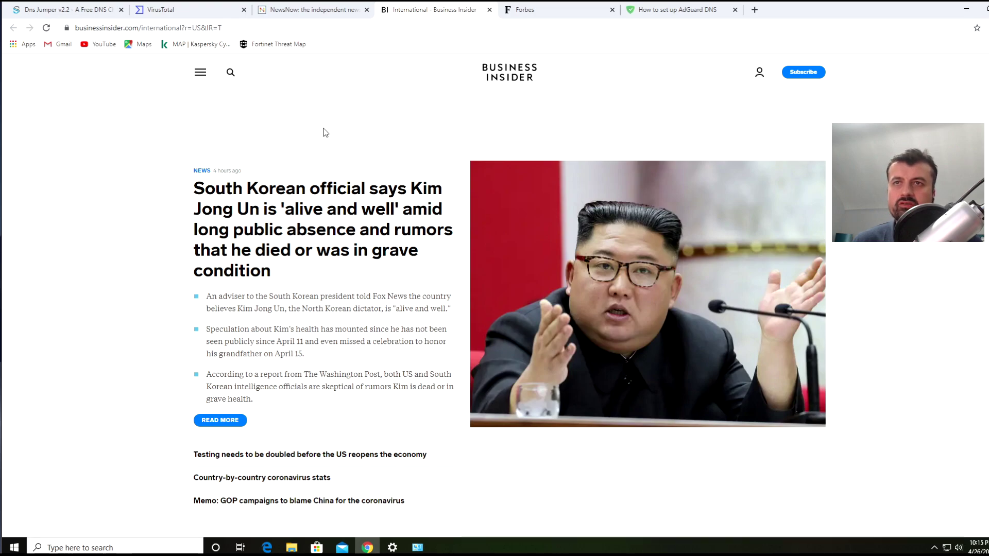
scroll(467, 232, down, 9)
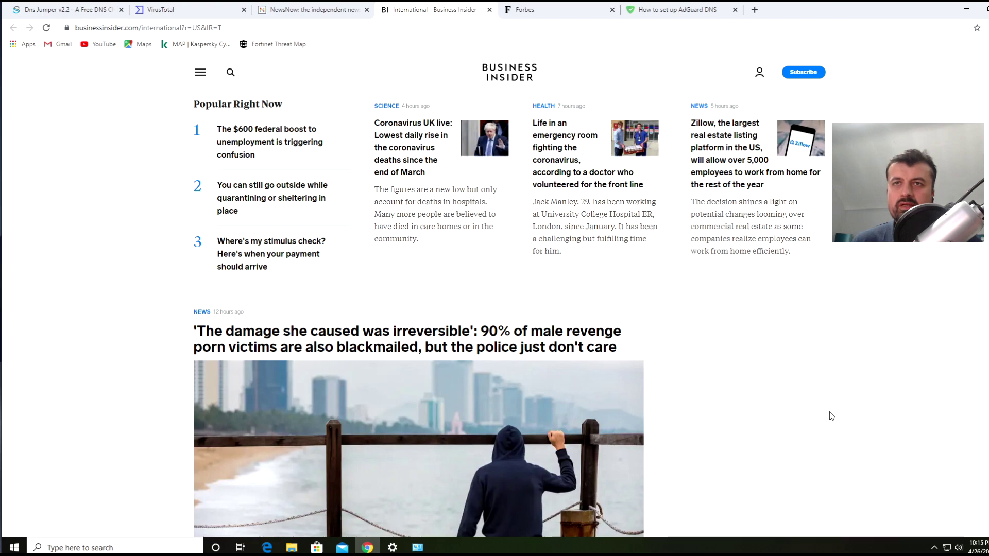
click(521, 10)
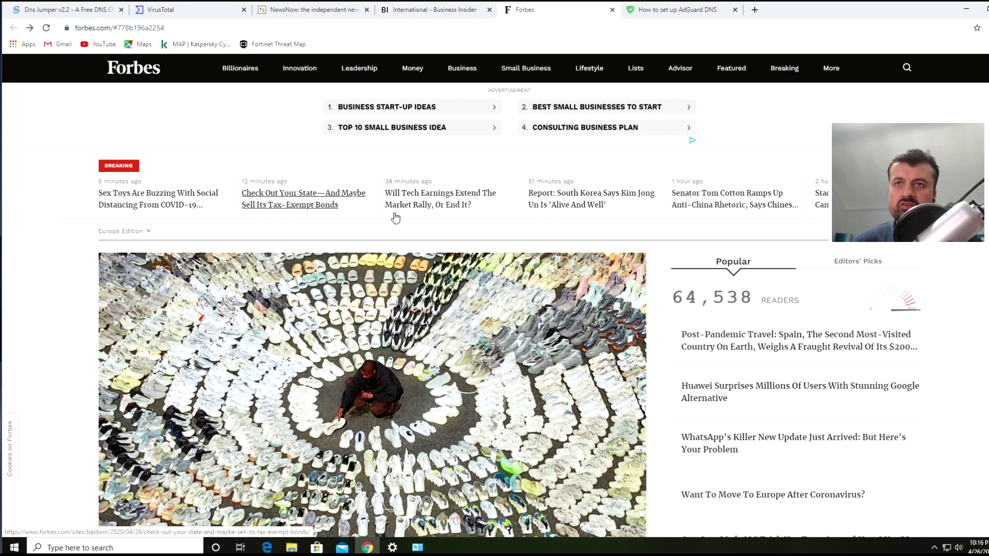
Reload Forbes and scroll to the Money section, where the donation advert space is blank
scroll(468, 368, down, 20)
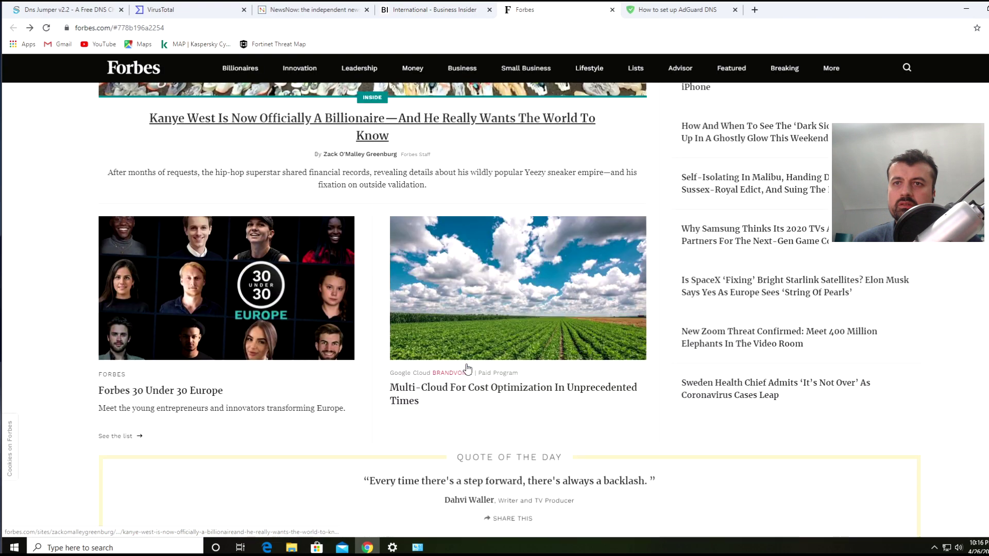
scroll(467, 368, down, 6)
scroll(422, 288, up, 4)
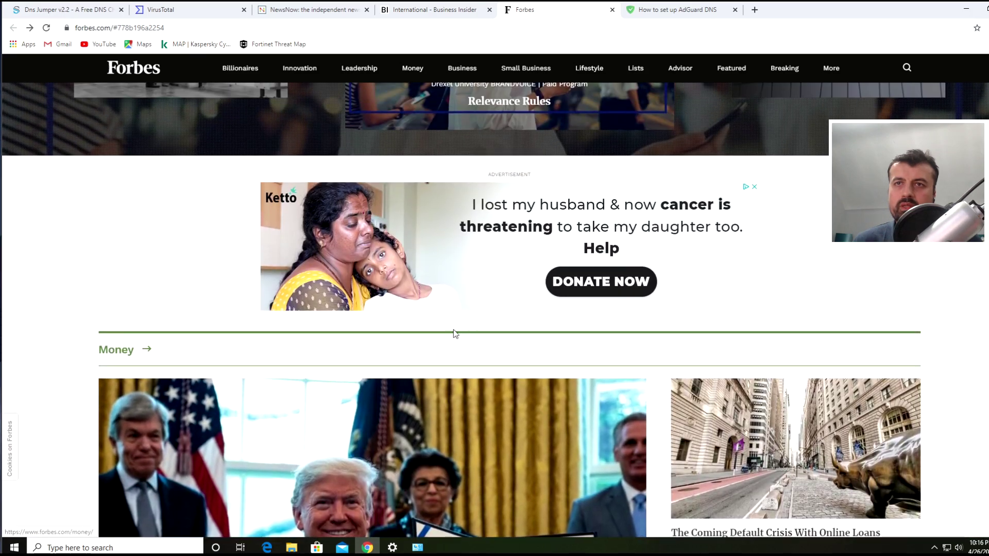
scroll(422, 288, up, 15)
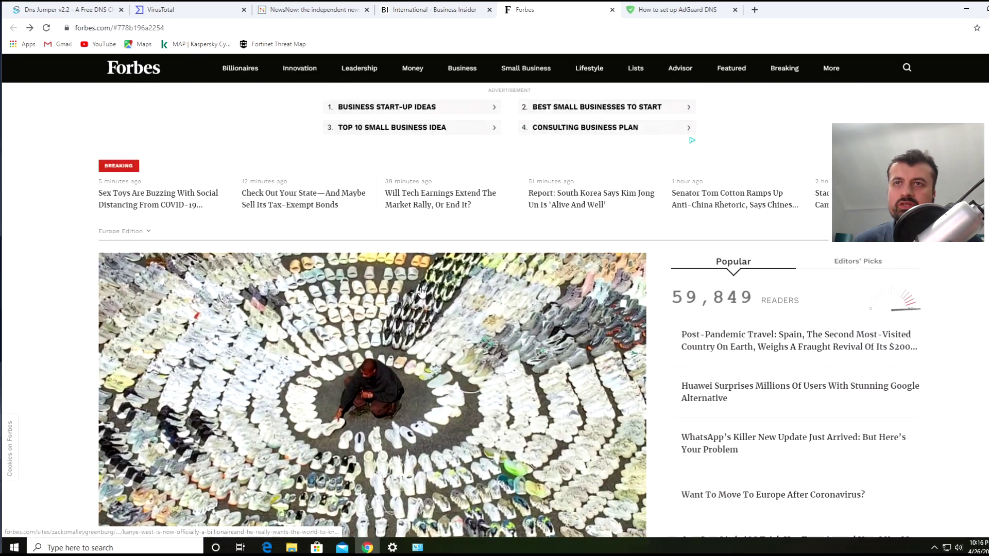
click(46, 29)
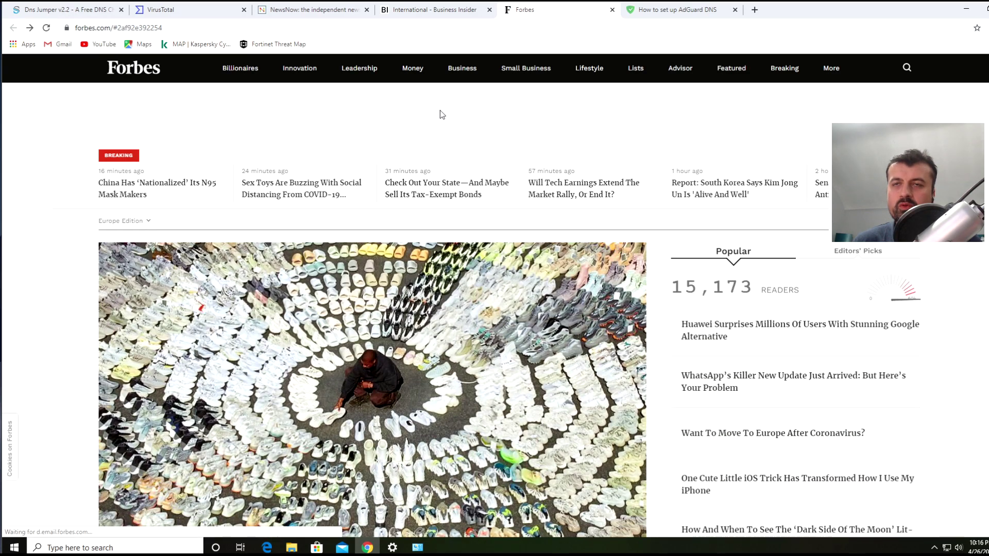
scroll(590, 358, down, 15)
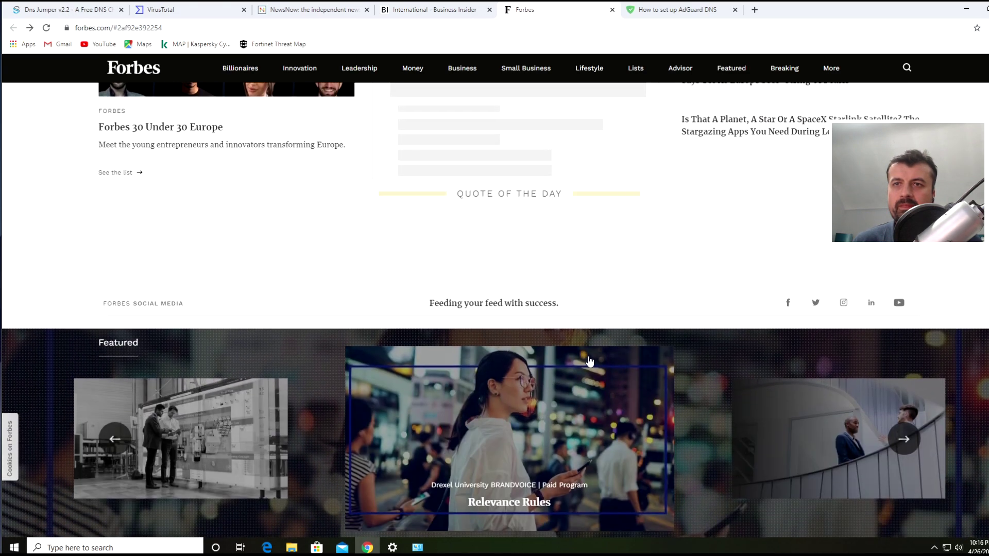
scroll(590, 360, down, 9)
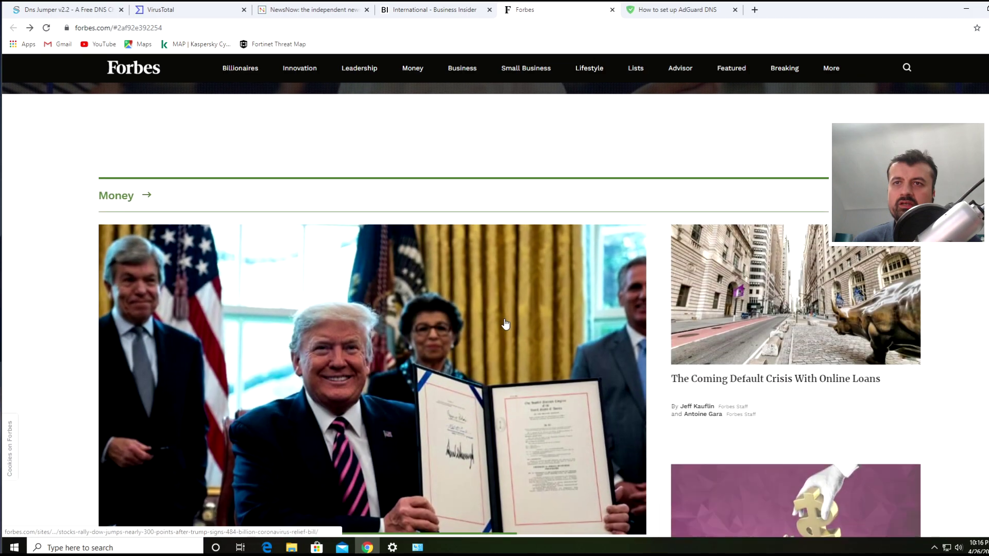
scroll(505, 323, up, 3)
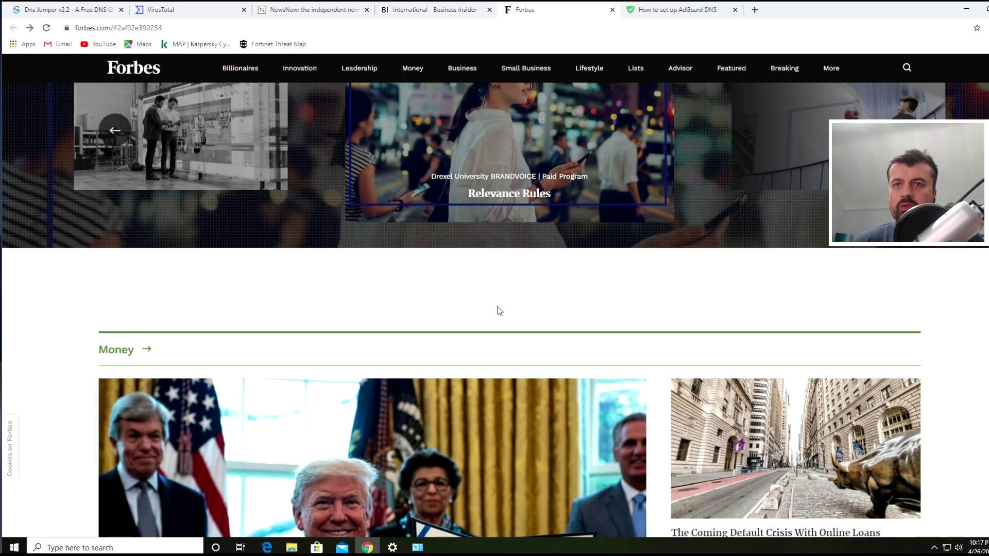